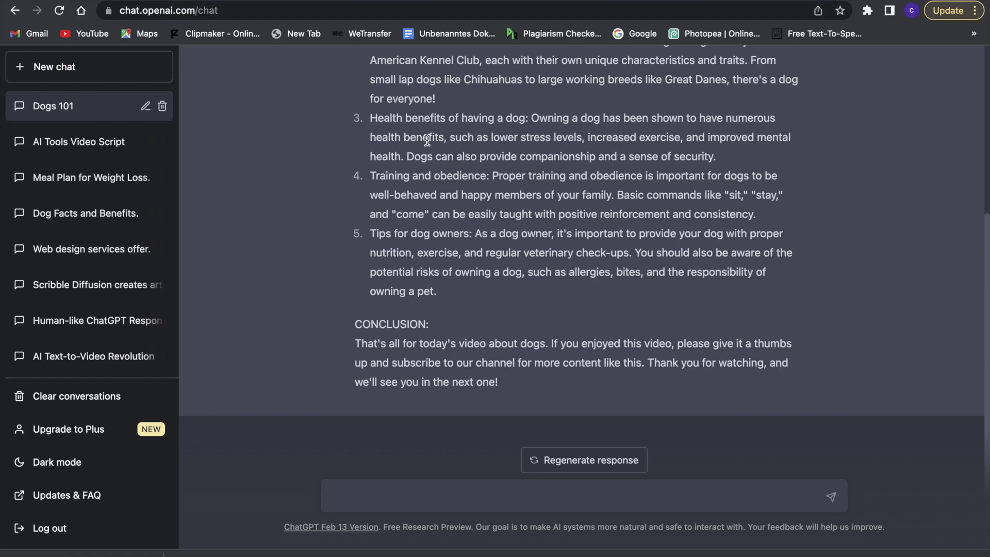
- Scroll through the Dogs 101 dog script in ChatGPT from intro to conclusion
scroll(436, 137, "up", 5)
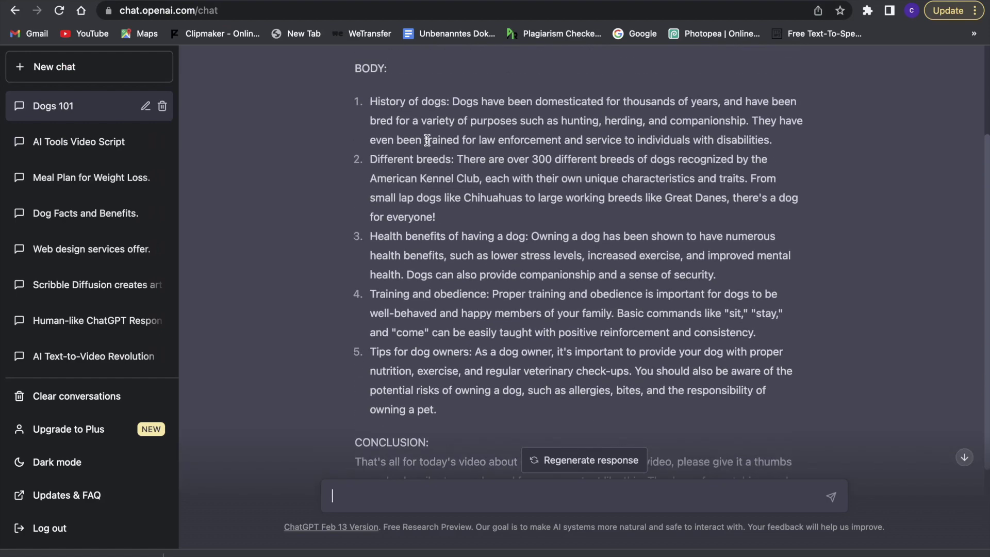
scroll(427, 140, "down", 5)
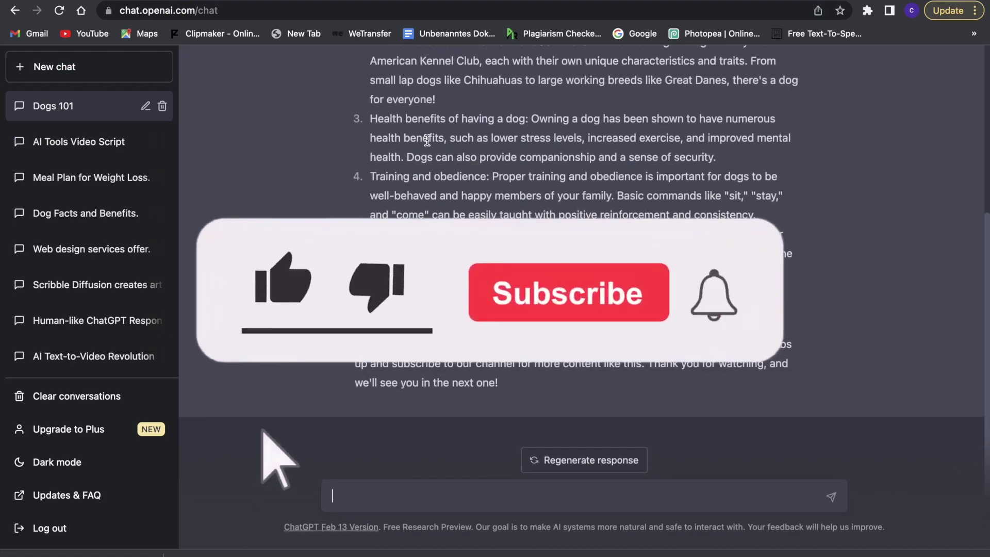
scroll(427, 140, "up", 2)
scroll(426, 140, "down", 1)
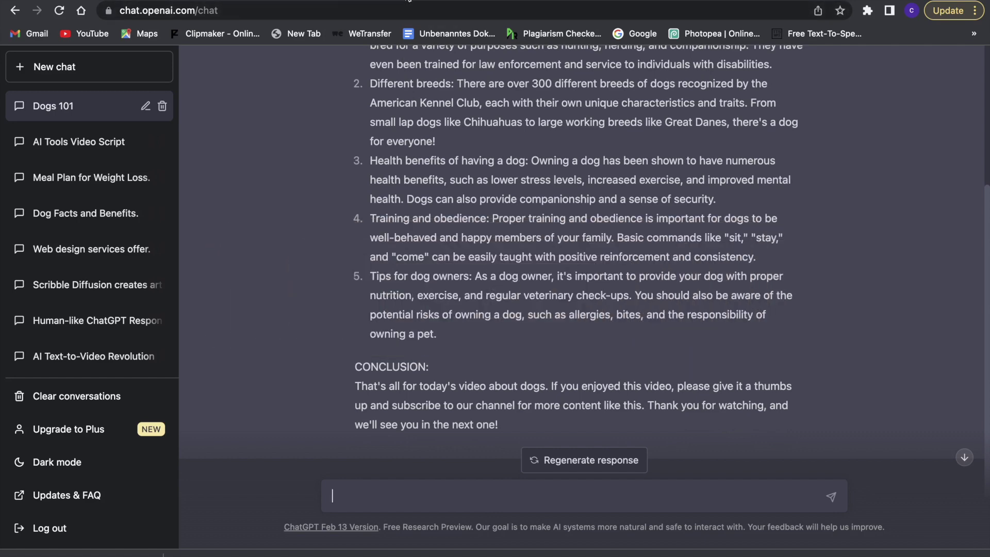
key("ctrl+Tab")
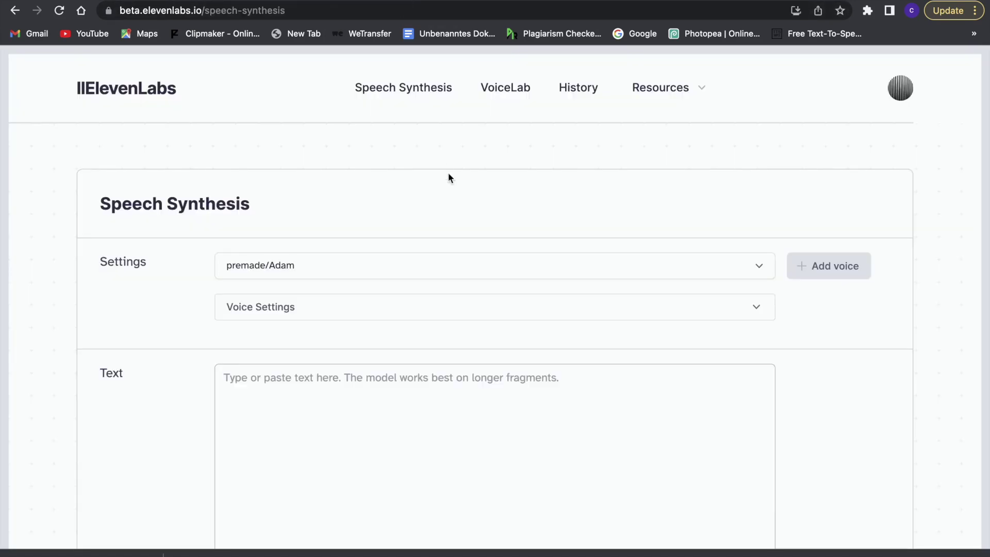
- Generate DALL·E images from the prompt 'woman in a blue tshirt'
key("ctrl+Tab")
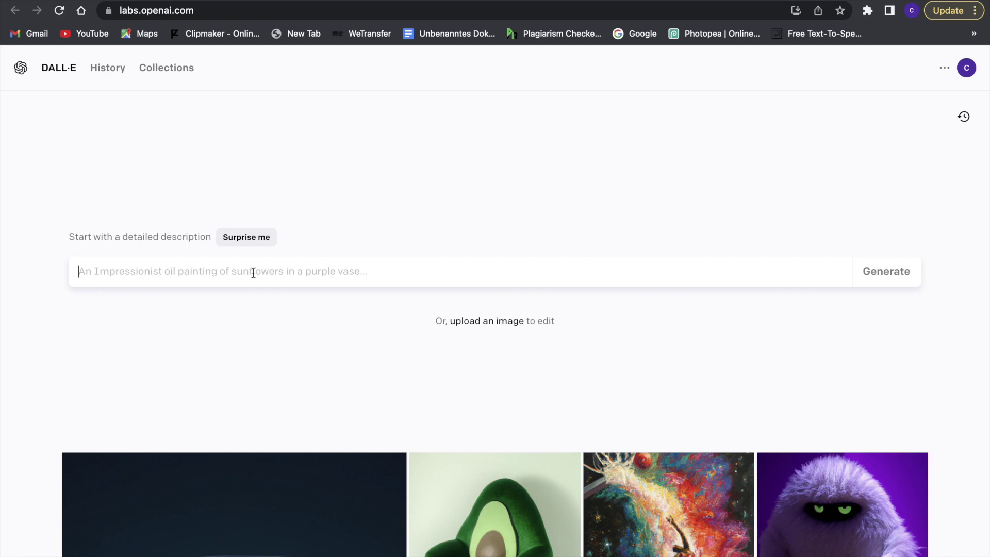
type("woman in a")
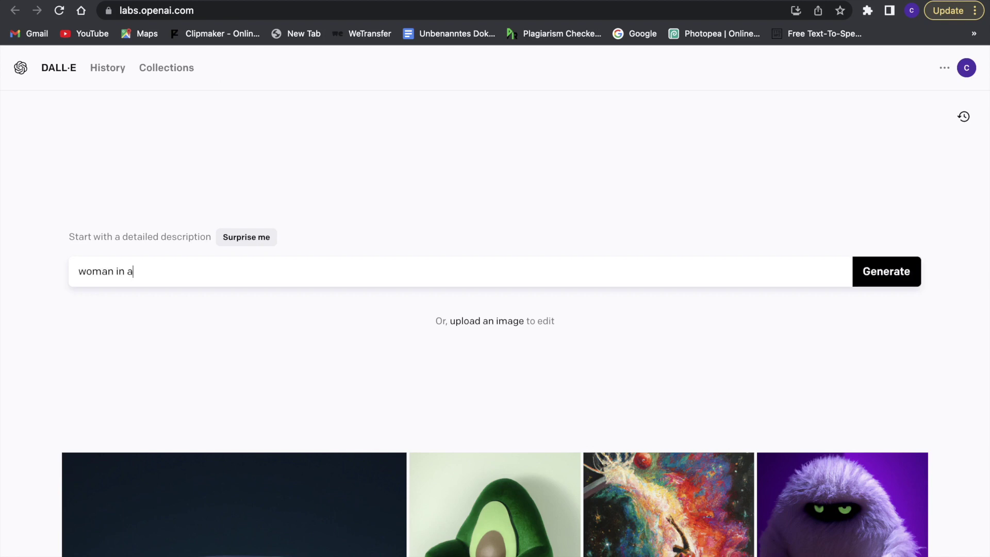
type(" blue ti")
type("hi")
key("BackSpace")
key("BackSpace")
type("shirt fav")
key("BackSpace")
key("BackSpace")
key("BackSpace")
key("BackSpace")
left_click(876, 272)
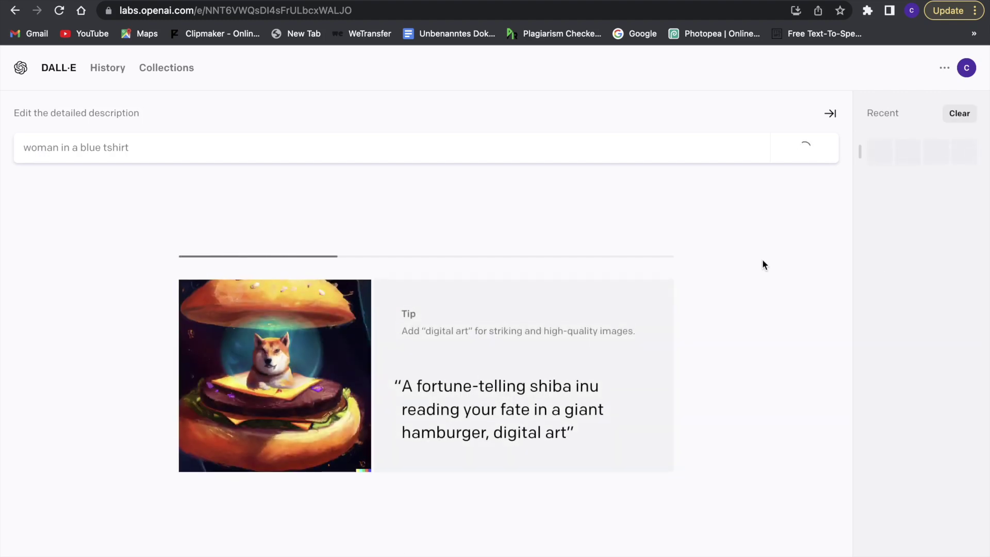
- Open one of the four generated images of the dark-haired woman in detail view
left_click(555, 349)
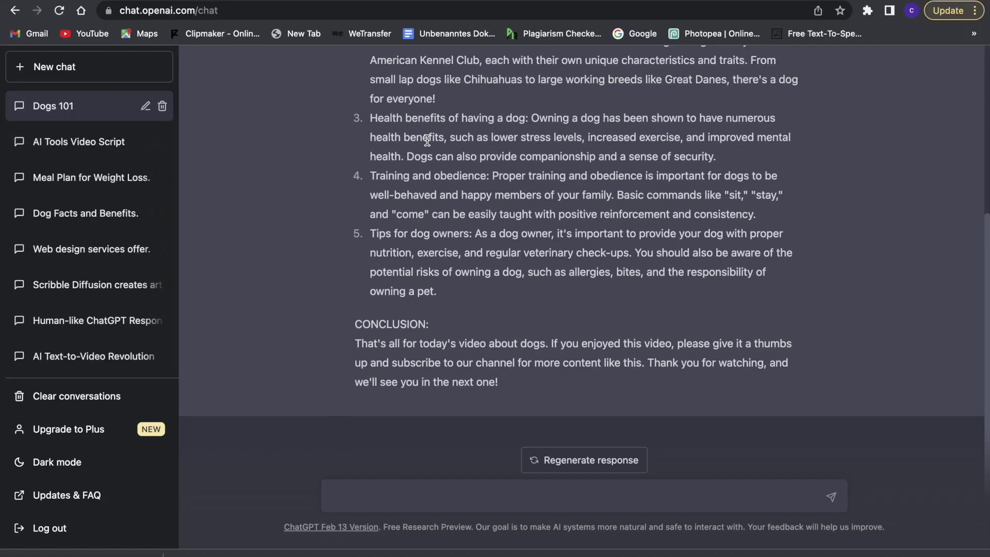
- Scroll up and down through the Dogs 101 video script in ChatGPT
scroll(427, 140, "up", 6)
scroll(427, 140, "down", 5)
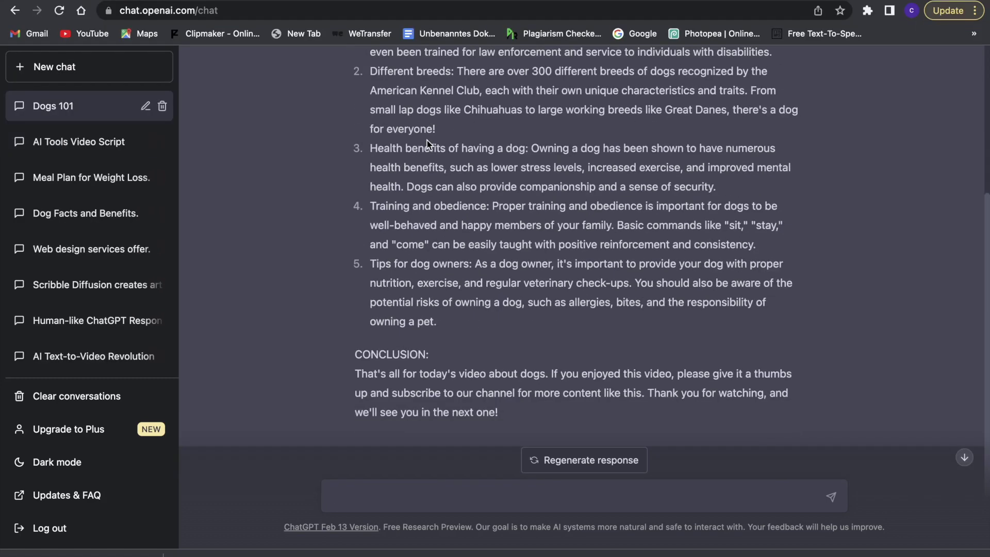
scroll(427, 140, "down", 1)
scroll(426, 141, "up", 3)
scroll(426, 140, "down", 2)
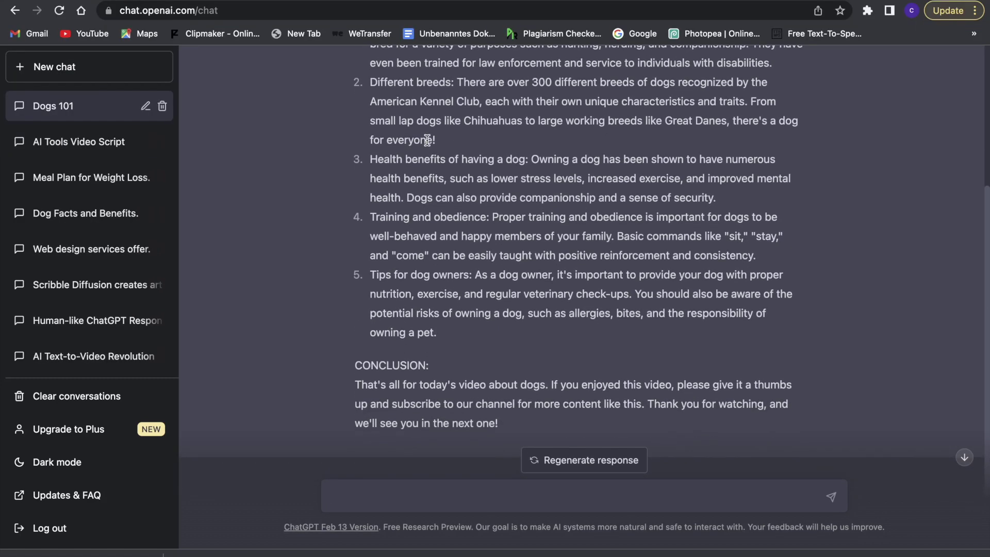
scroll(427, 140, "up", 1)
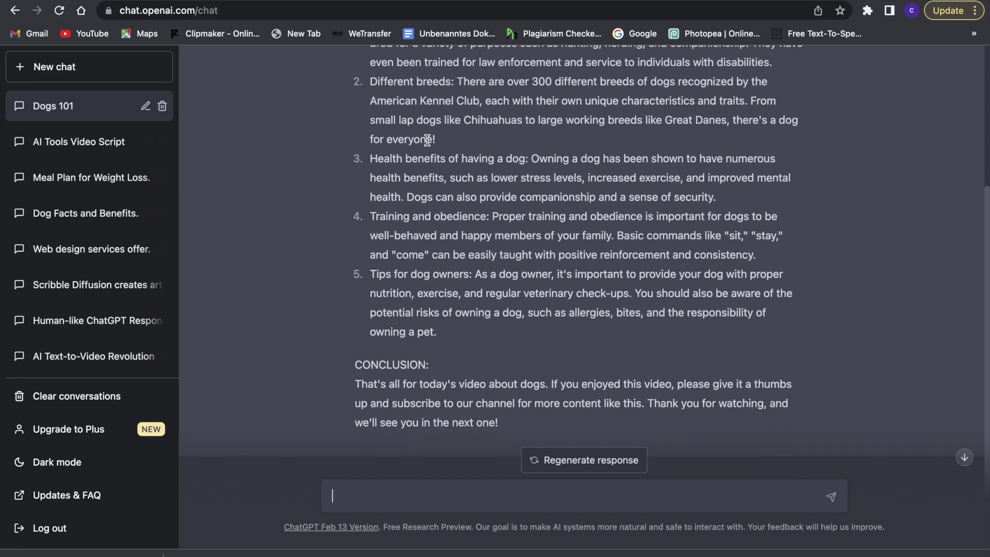
- Paste the dog script into the ElevenLabs Text box, filling 1583 of 2500 characters
left_click(405, 6)
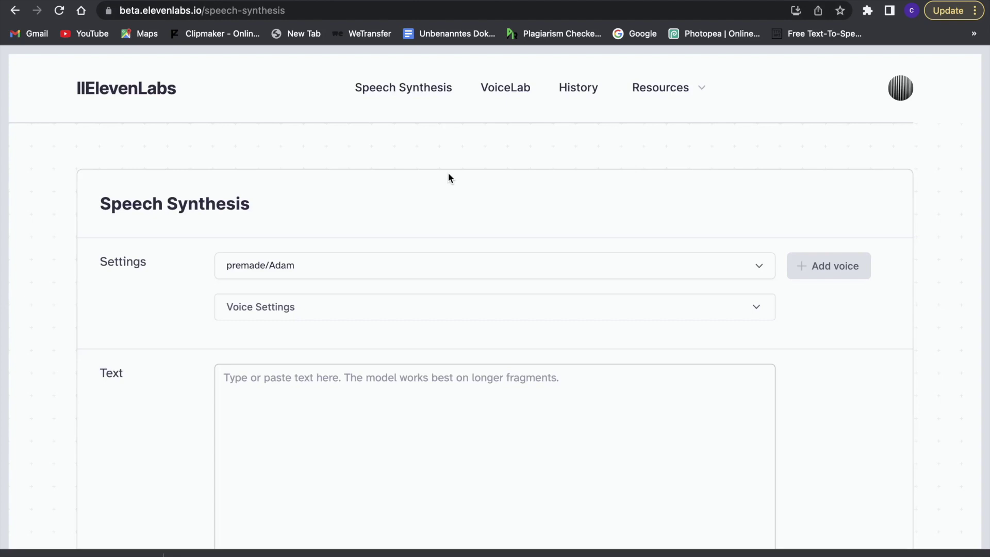
scroll(448, 177, "down", 1)
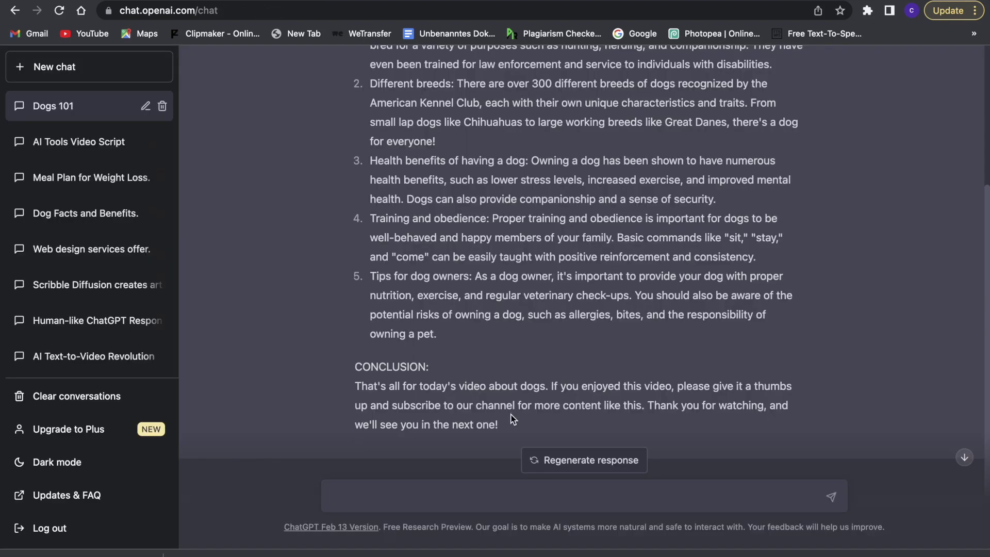
left_click_drag(501, 425, 353, 129)
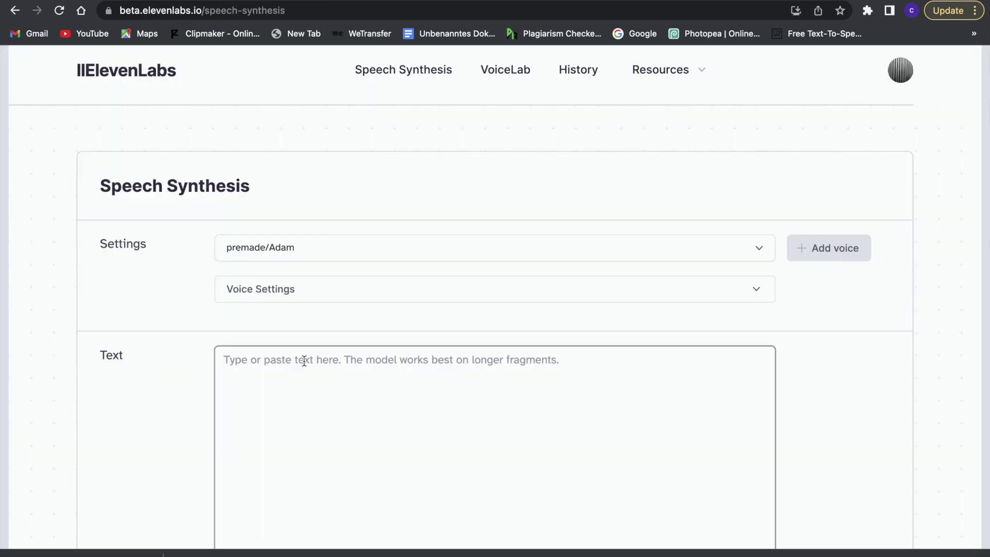
key("super+v")
scroll(304, 360, "up", 10)
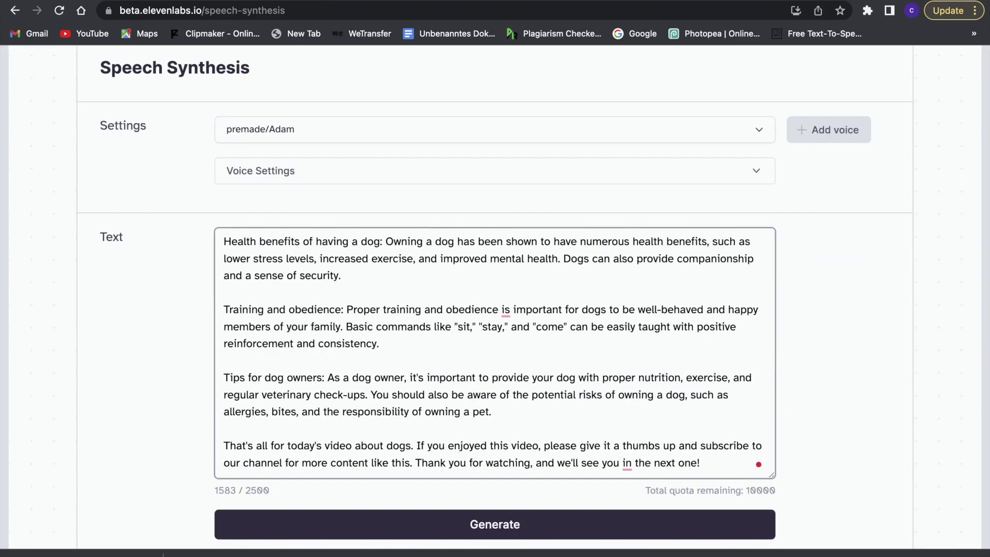
scroll(254, 397, "up", 10)
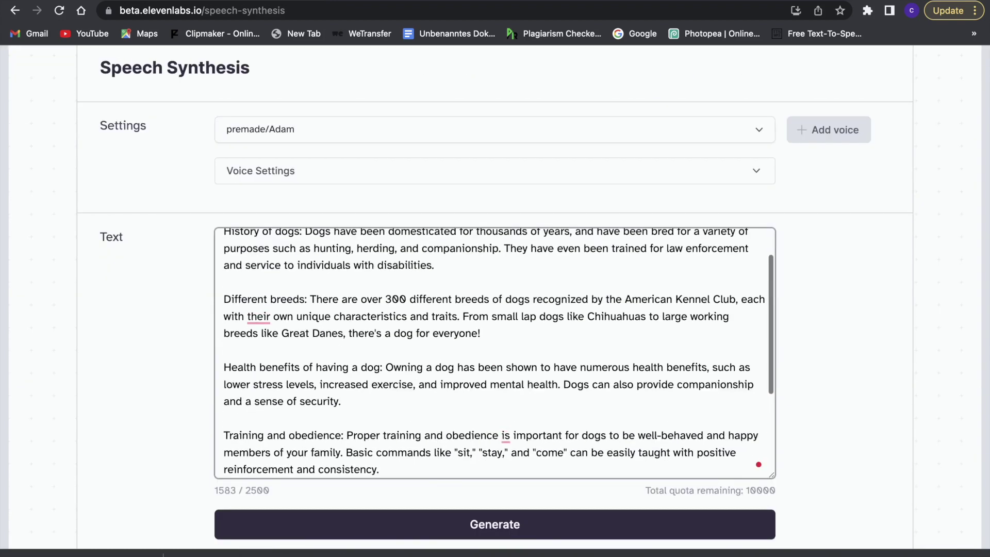
scroll(255, 397, "down", 2)
scroll(255, 397, "down", 5)
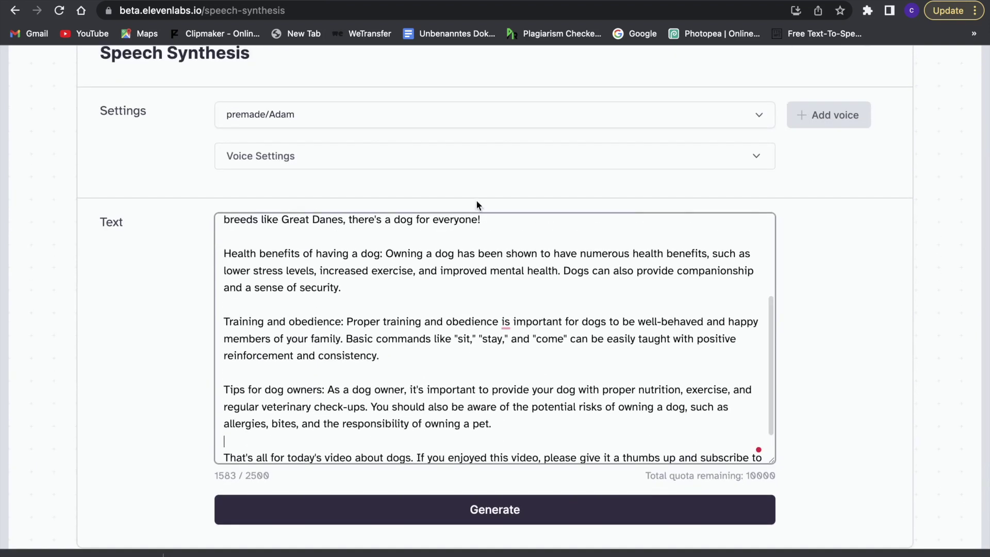
left_click(383, 122)
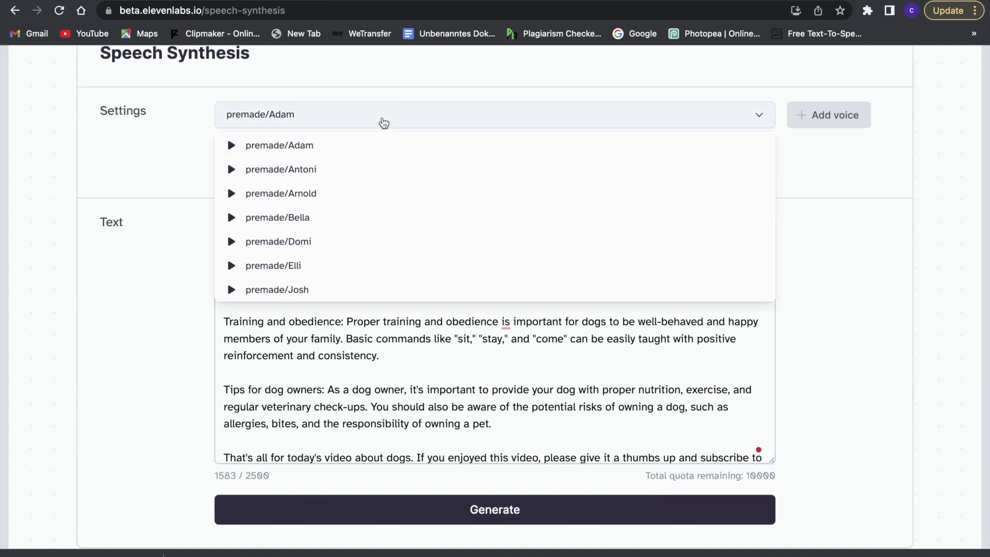
- Voice the dog script with premade/Bella, preview the clip, and download the audio
scroll(407, 214, "down", 2)
left_click(361, 187)
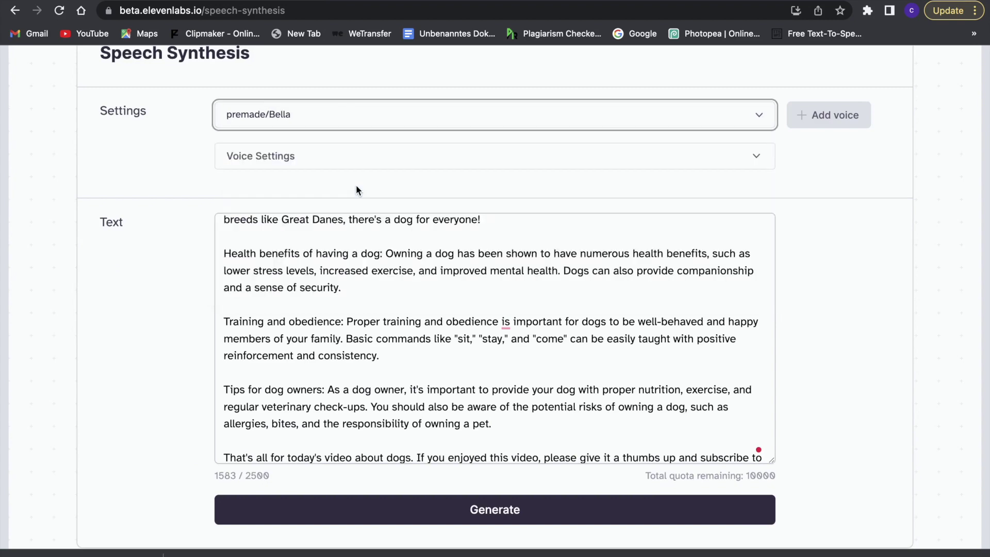
scroll(460, 296, "down", 1)
scroll(461, 296, "down", 3)
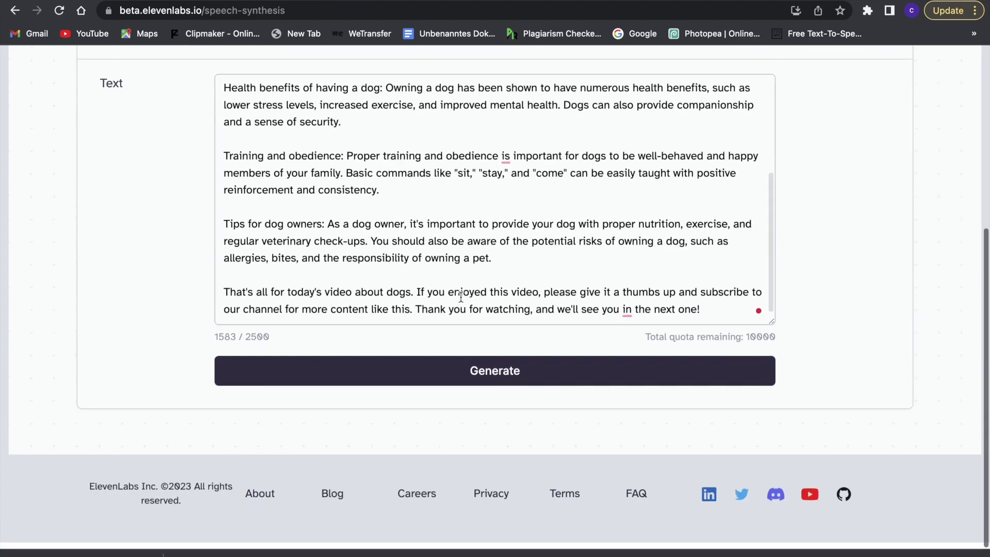
left_click(484, 376)
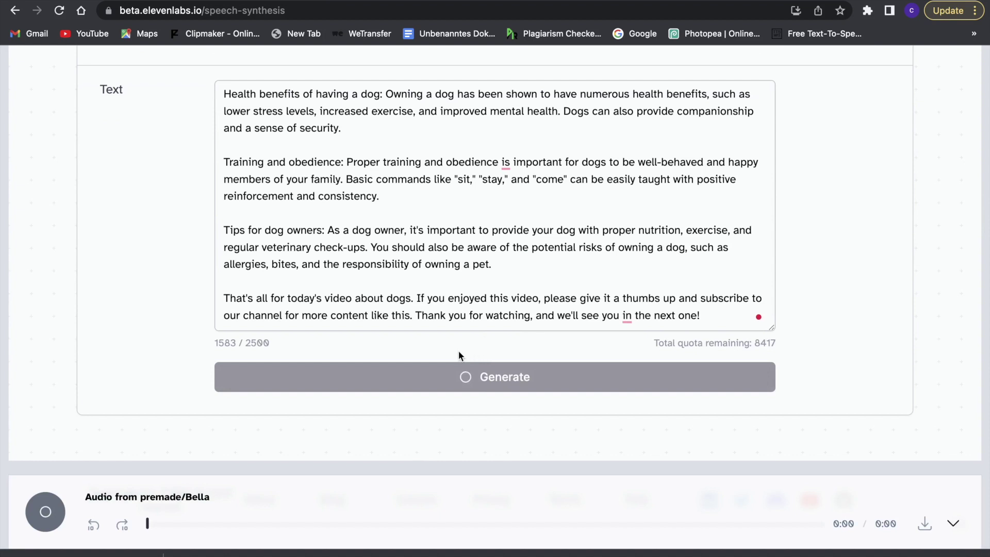
left_click(39, 499)
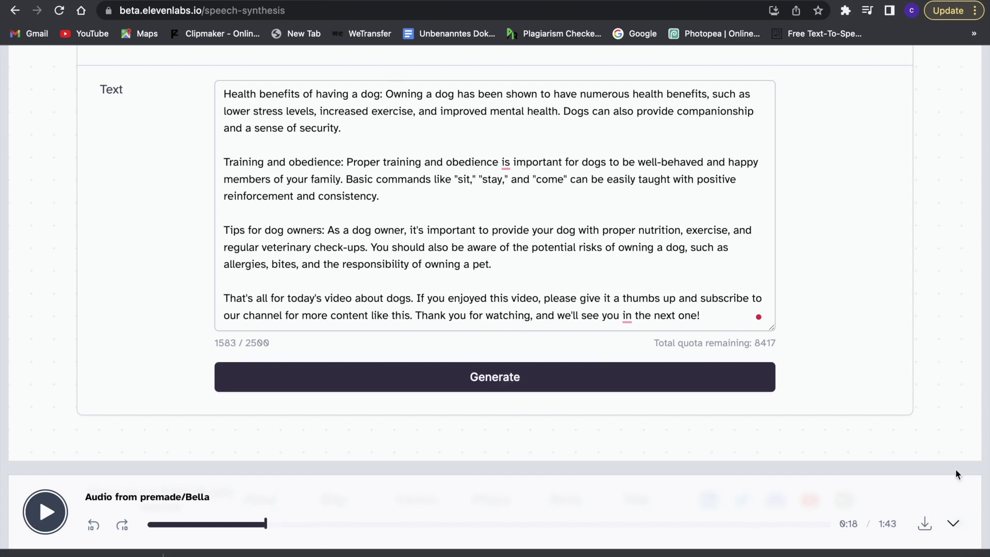
left_click(925, 524)
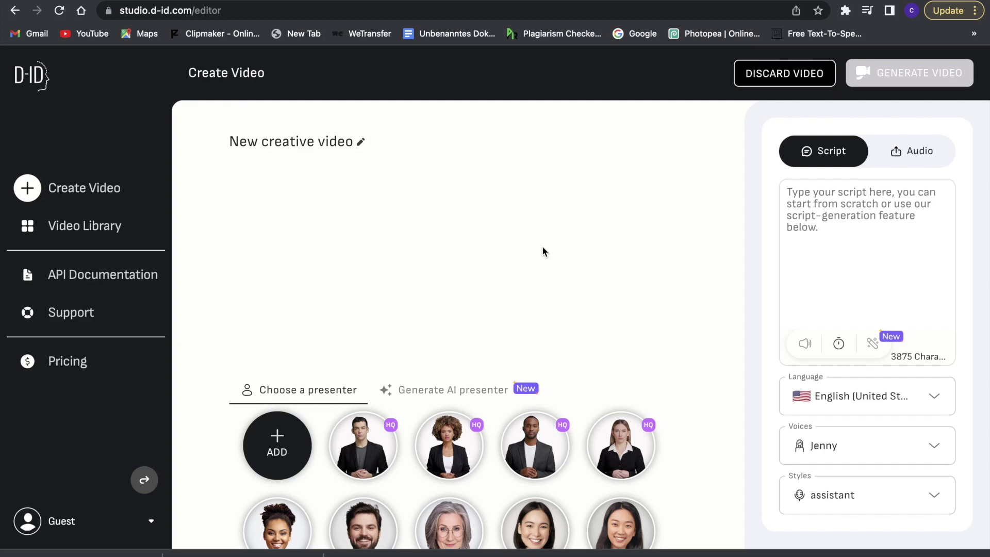
- Upload the DALL·E portrait of the blue-shirt woman as the D-ID presenter
left_click(278, 438)
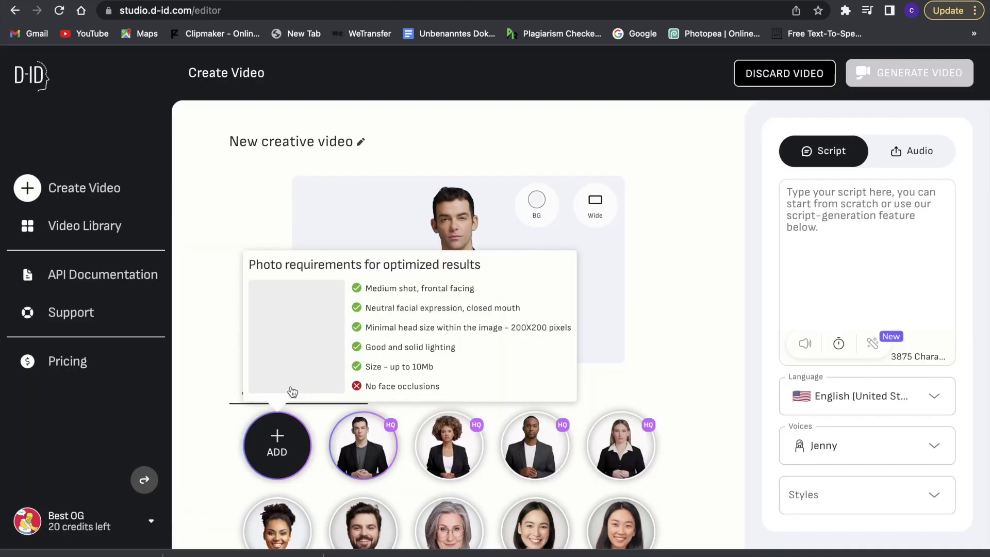
left_click(292, 392)
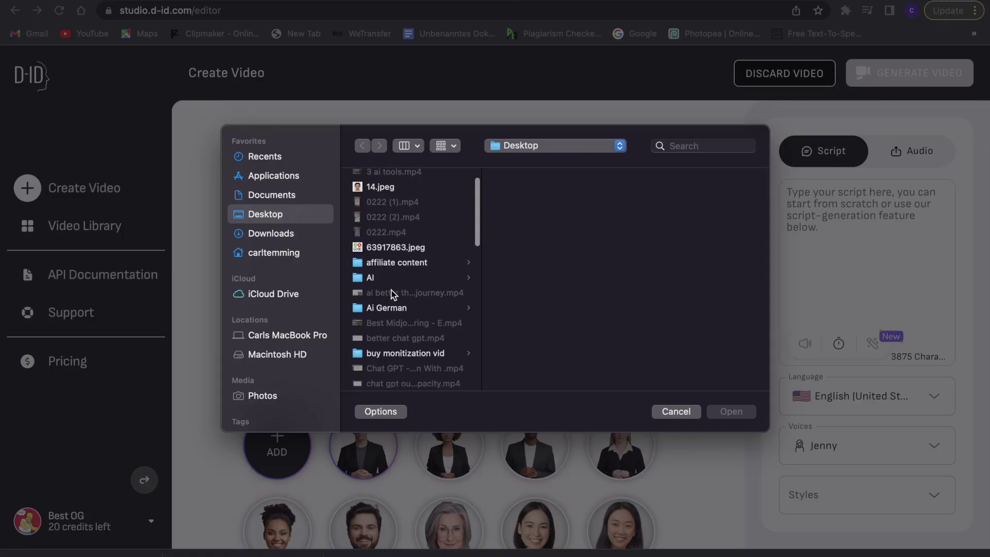
key("Escape")
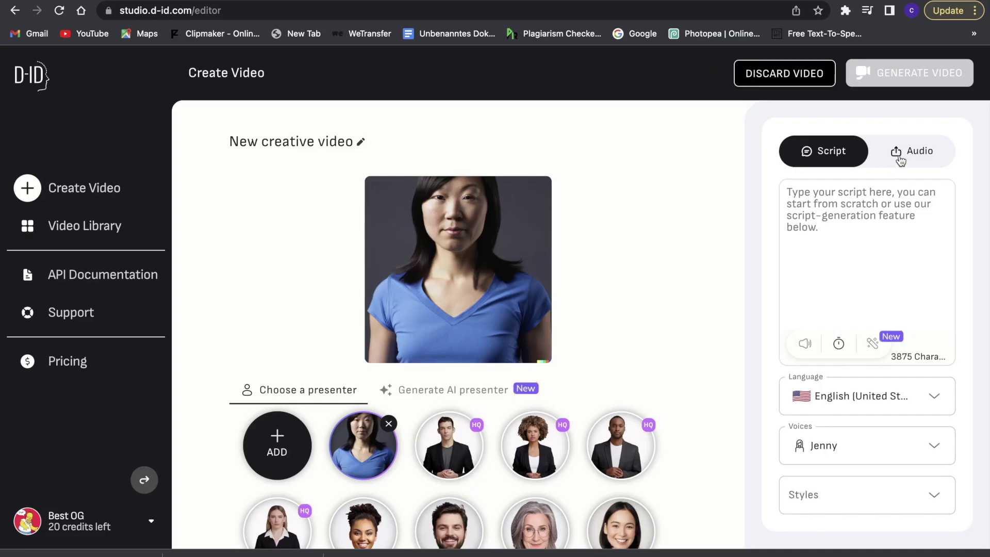
left_click(902, 157)
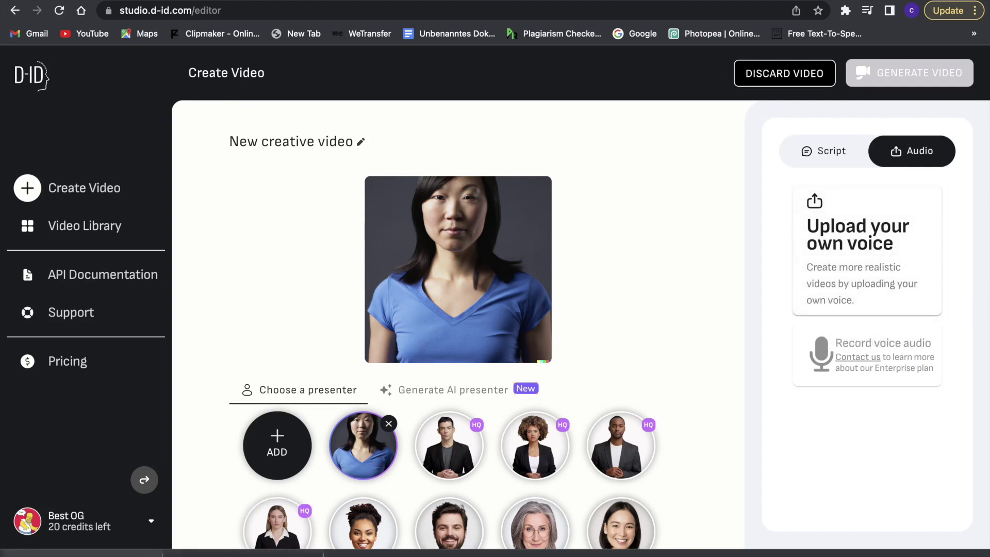
- Upload the Bella narration audio and generate the talking video for 7 credits
left_click_drag(83, 553, 913, 224)
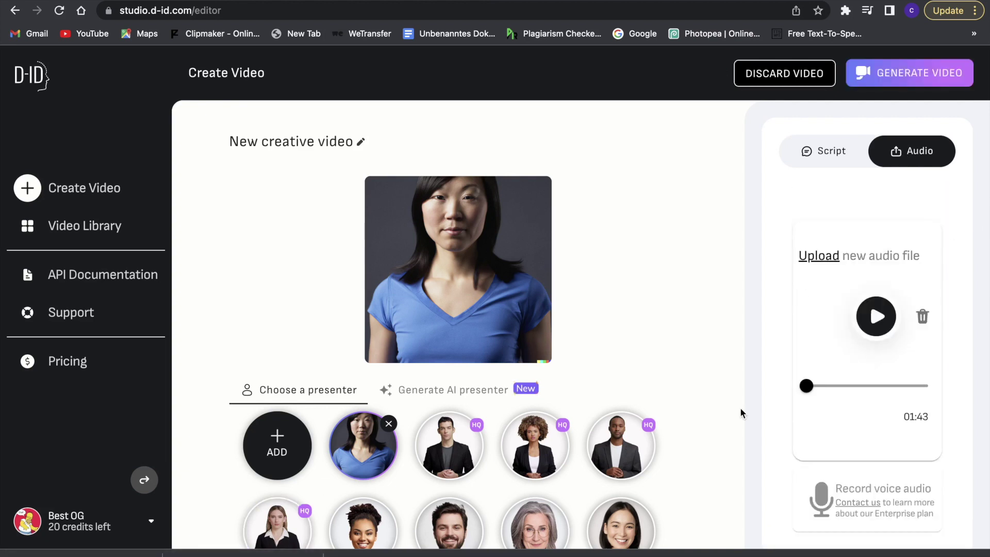
left_click(905, 74)
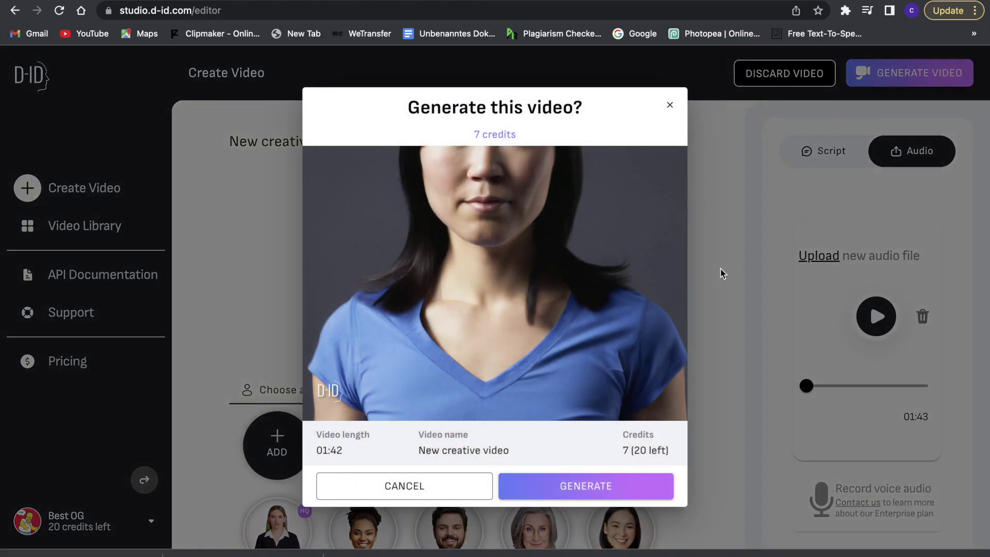
left_click(585, 485)
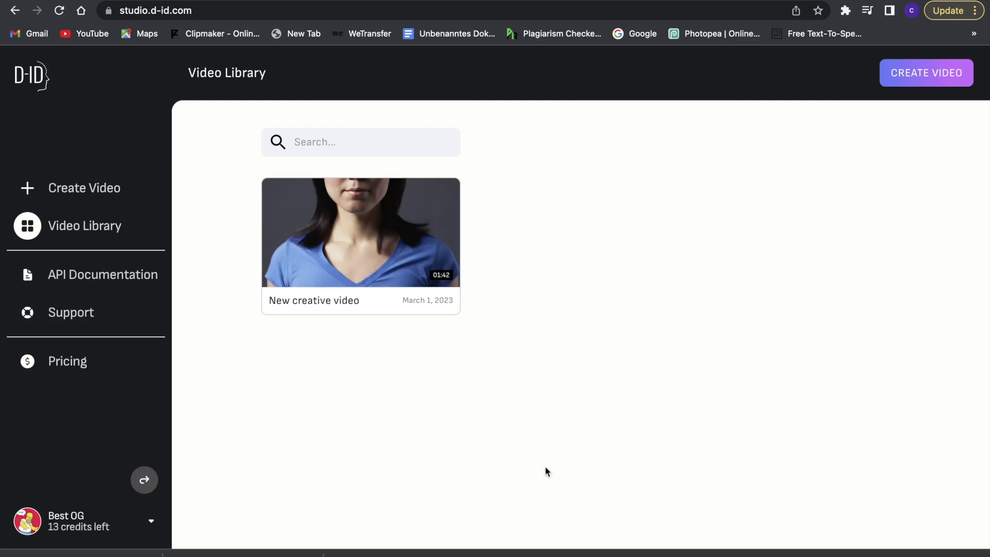
mouse_move(361, 255)
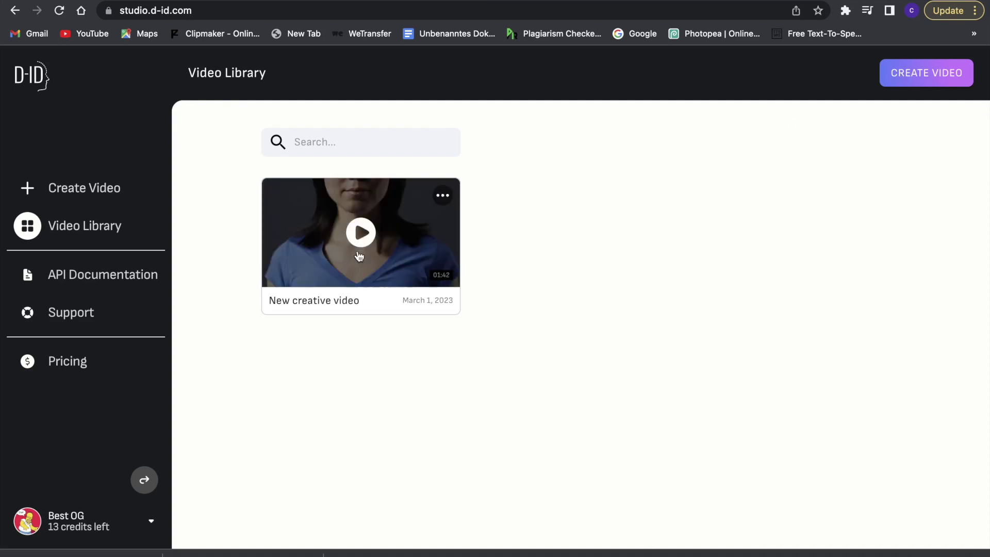
- Play 'New creative video' from the Video Library, then pause it at 0:35
left_click(398, 241)
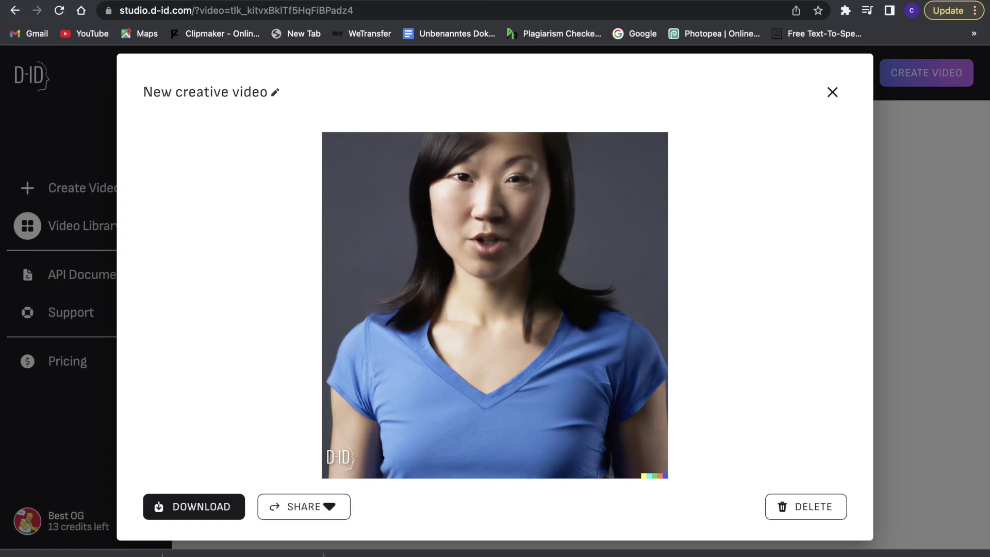
left_click(380, 309)
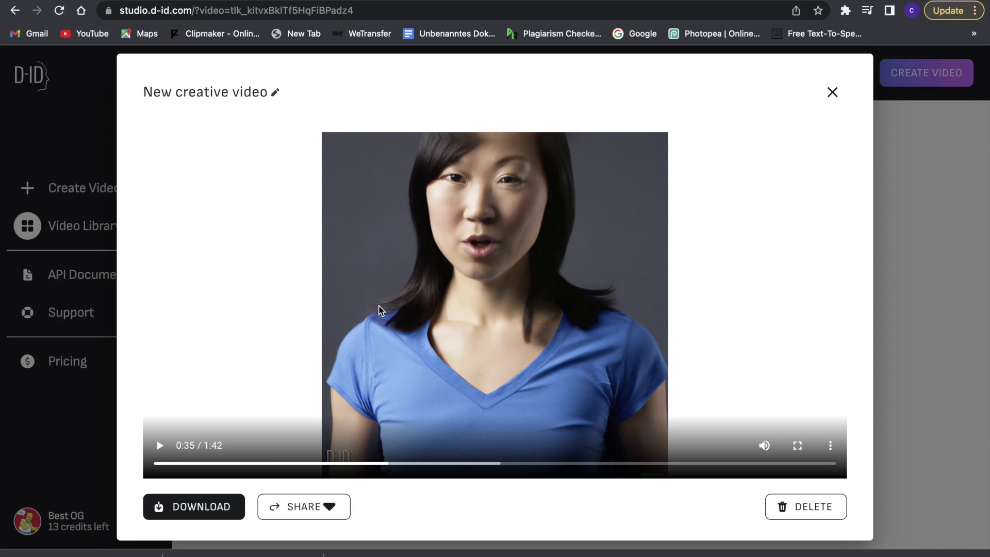